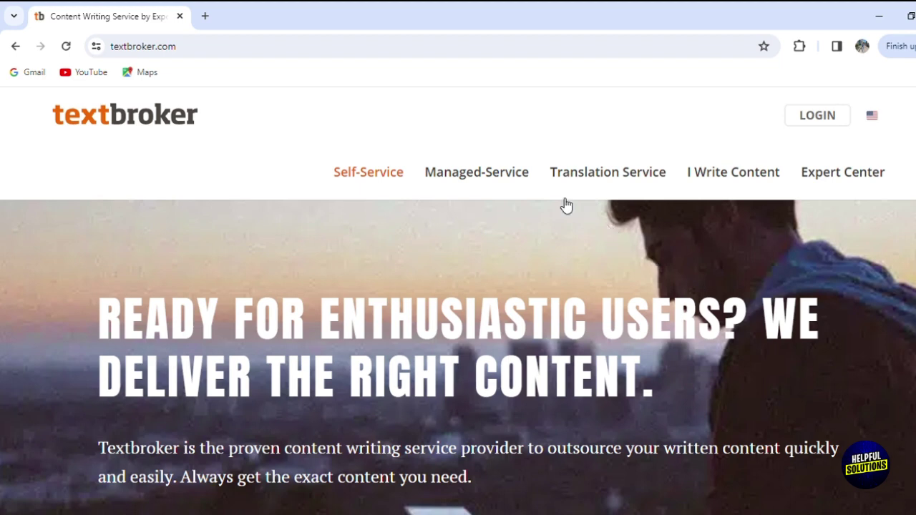
Browse the Textbroker homepage, then return to its top
{"action": "mouse_move", "coordinate": [499, 178]}
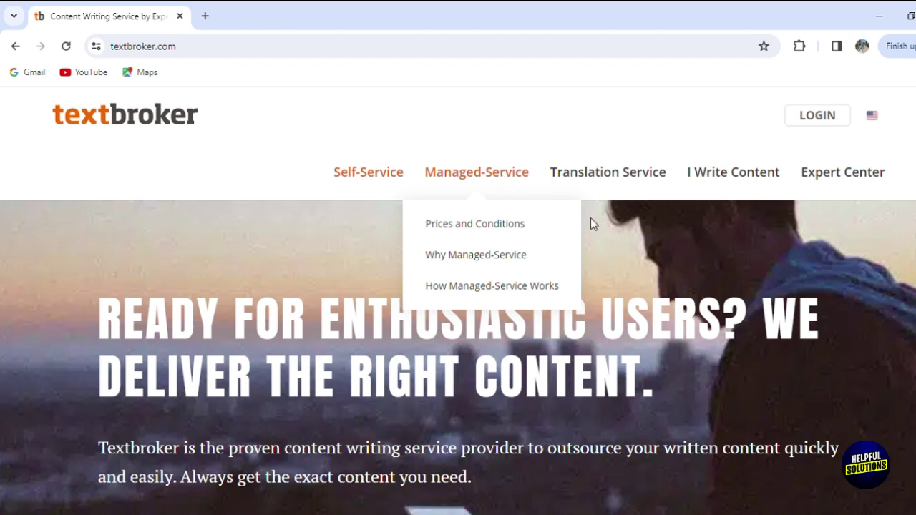
{"action": "mouse_move", "coordinate": [532, 196]}
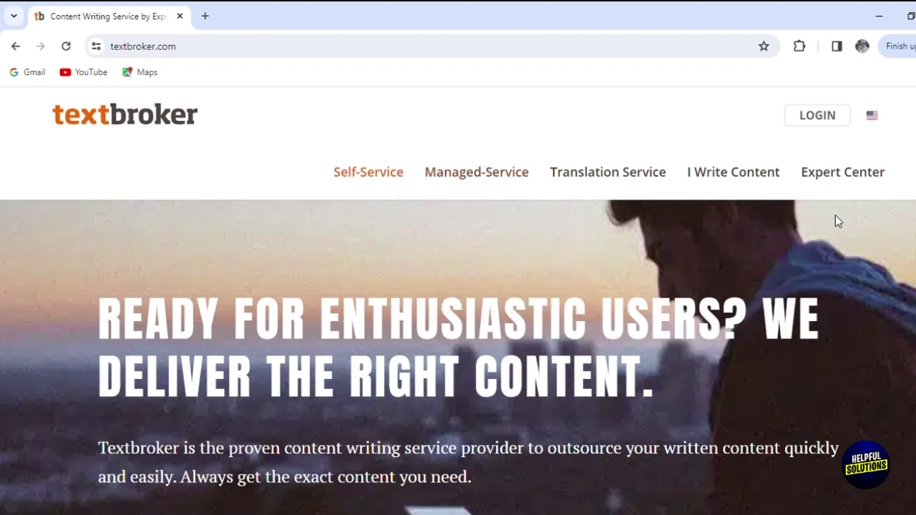
{"action": "scroll", "coordinate": [458, 287], "scroll_direction": "down", "scroll_amount": 10}
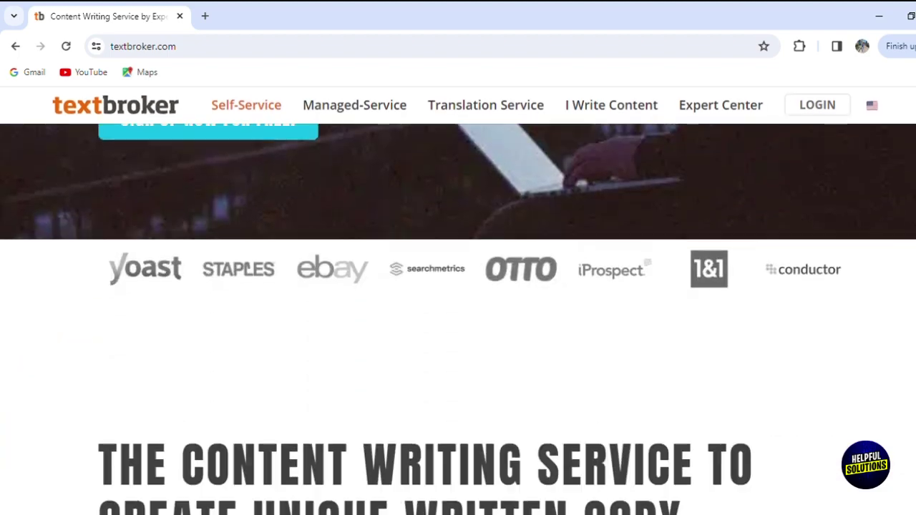
{"action": "left_click", "coordinate": [166, 94]}
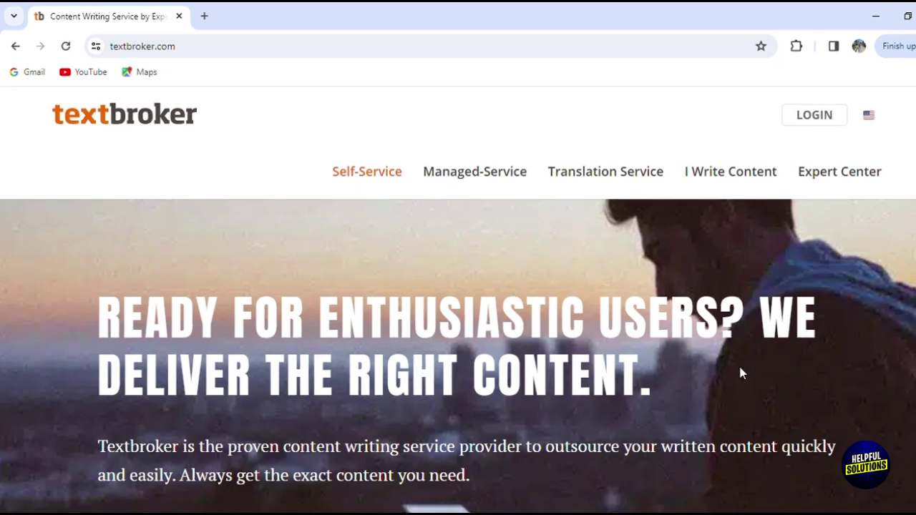
Log in to Textbroker with Google, picking your Google account
{"action": "left_click", "coordinate": [814, 119]}
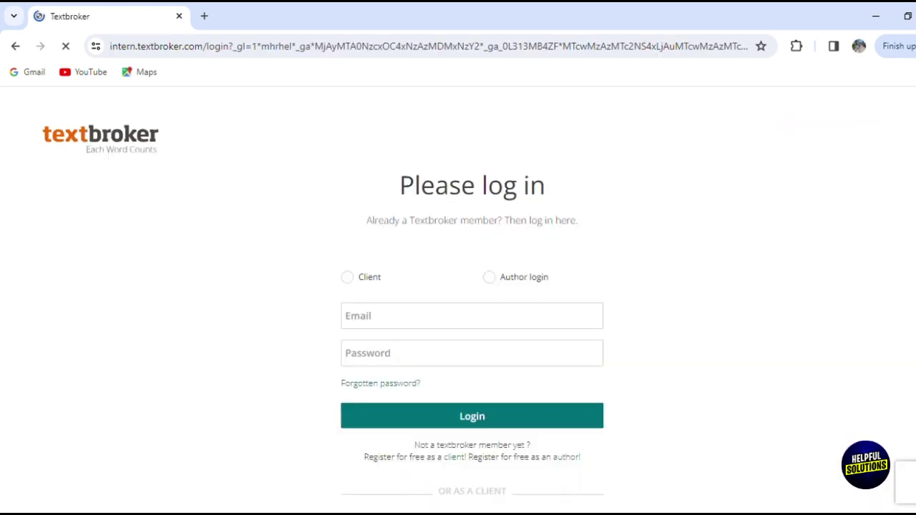
{"action": "scroll", "coordinate": [458, 287], "scroll_direction": "down", "scroll_amount": 2}
{"action": "scroll", "coordinate": [806, 262], "scroll_direction": "down", "scroll_amount": 1}
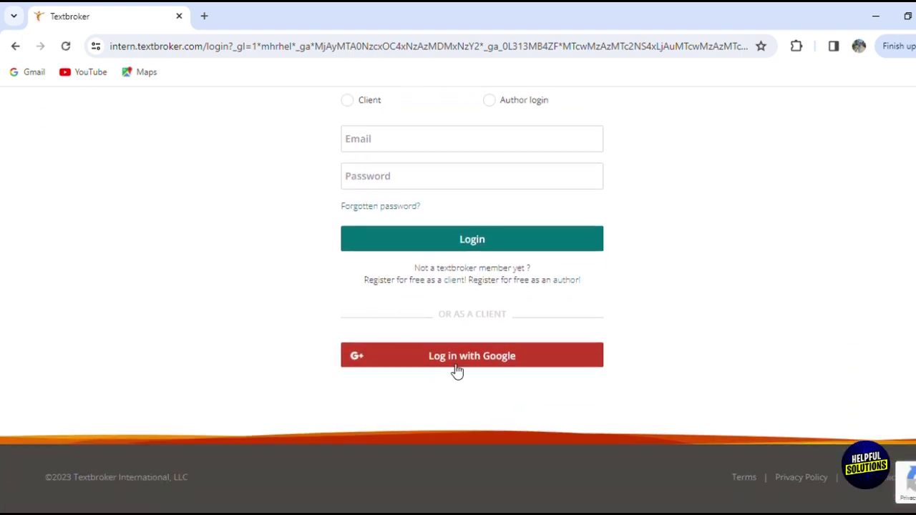
{"action": "left_click", "coordinate": [456, 363]}
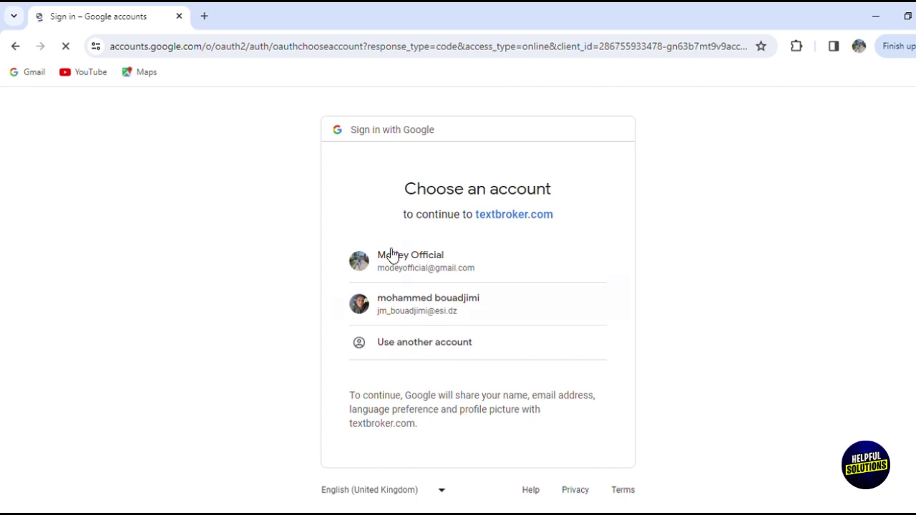
{"action": "left_click", "coordinate": [405, 271]}
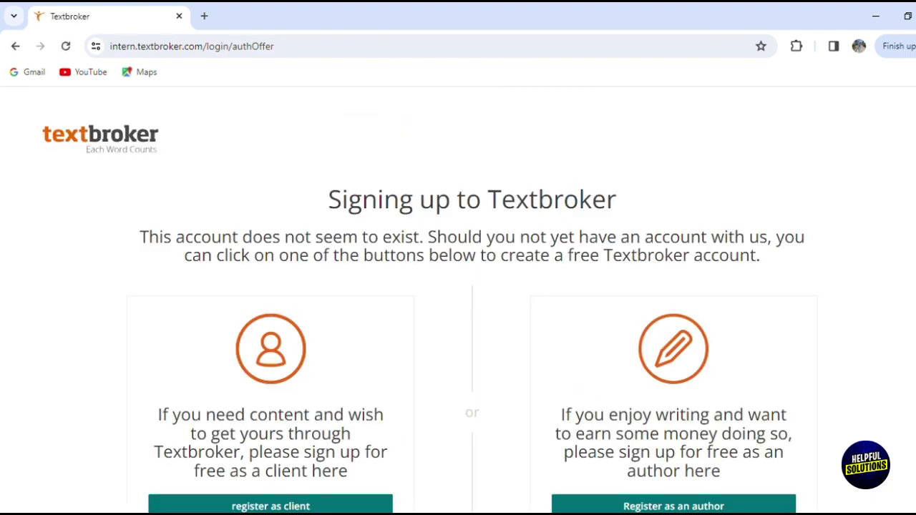
On the 'Signing up to Textbroker' page, choose 'Register as an author'
{"action": "scroll", "coordinate": [800, 372], "scroll_direction": "down", "scroll_amount": 2}
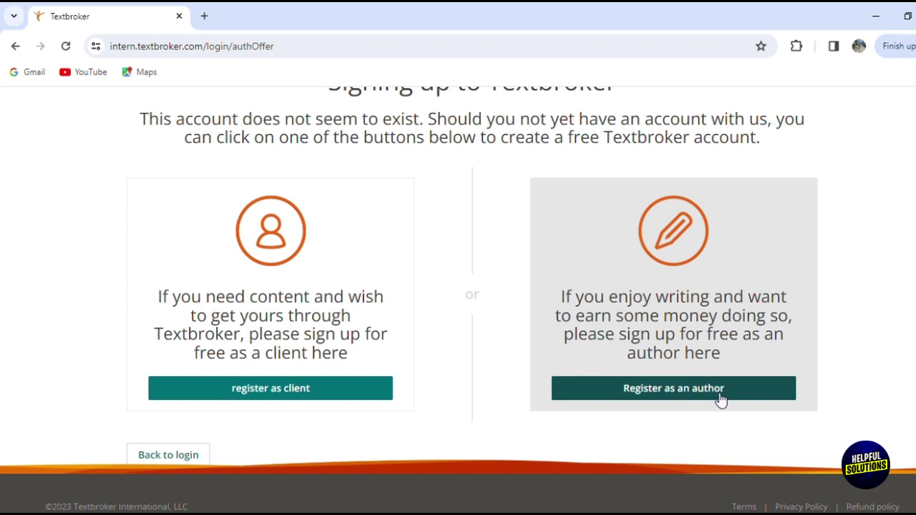
{"action": "left_click", "coordinate": [721, 399]}
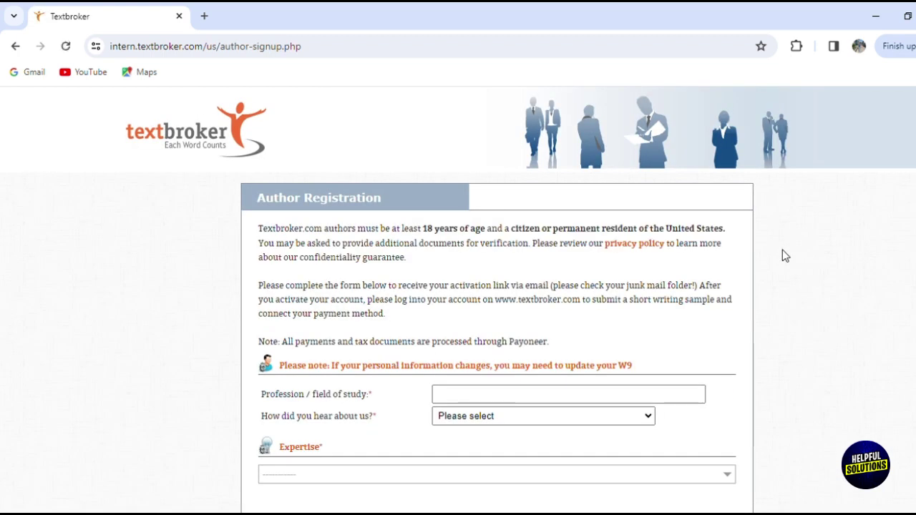
Enter 'writing blogss' as profession and choose Social Media as the referral source
{"action": "scroll", "coordinate": [497, 322], "scroll_direction": "down", "scroll_amount": 3}
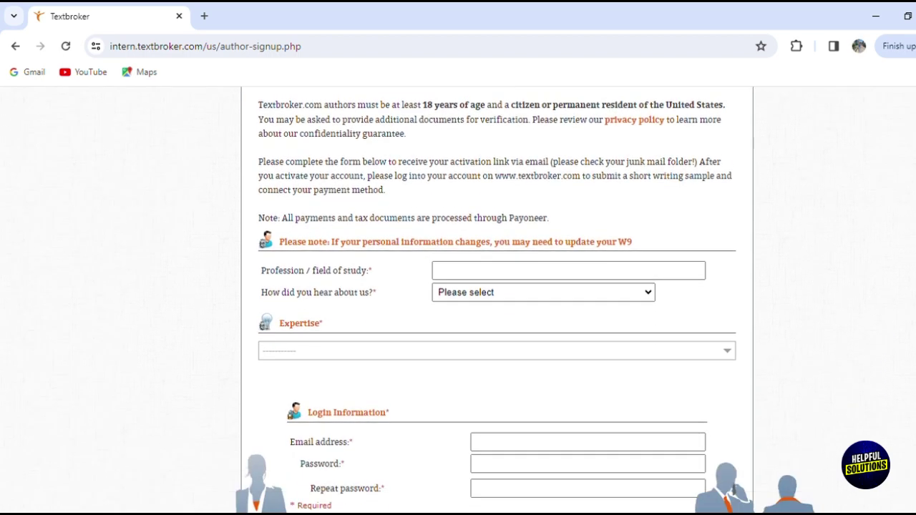
{"action": "left_click", "coordinate": [586, 271]}
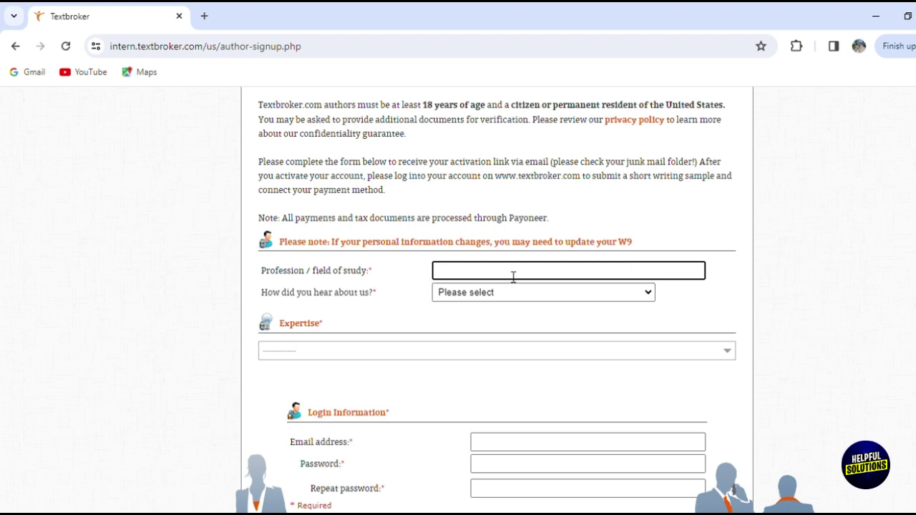
{"action": "type", "text": "writing blogss"}
{"action": "left_click", "coordinate": [478, 295]}
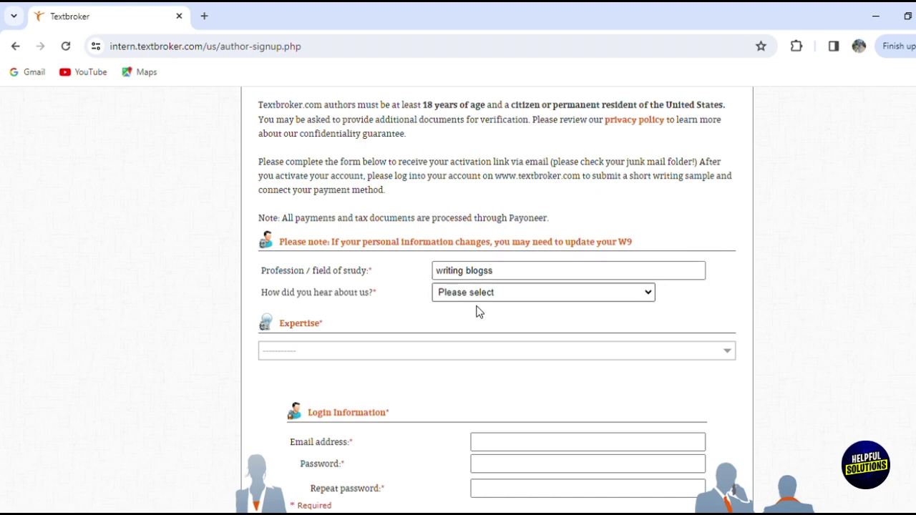
{"action": "left_click", "coordinate": [471, 328]}
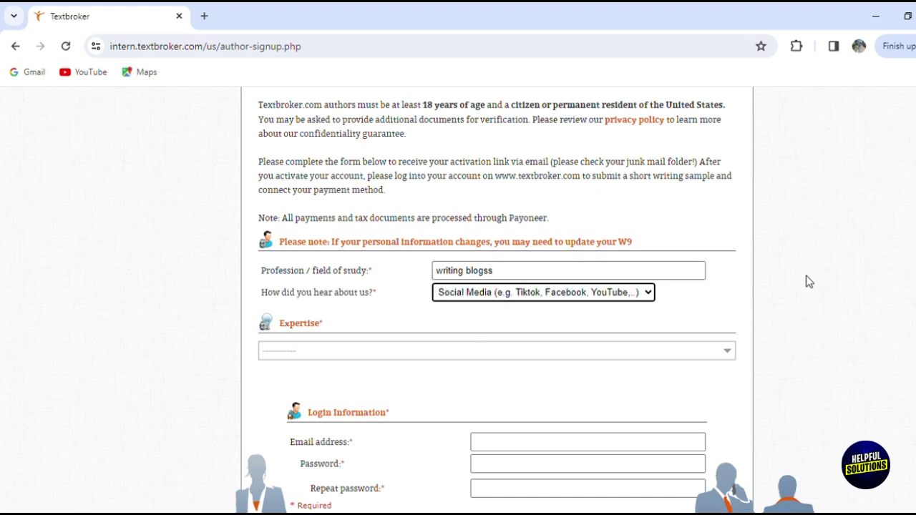
Select Arts & Crafts, Business & Economy and Beauty as expertise categories
{"action": "scroll", "coordinate": [805, 280], "scroll_direction": "down", "scroll_amount": 1}
{"action": "left_click", "coordinate": [719, 259]}
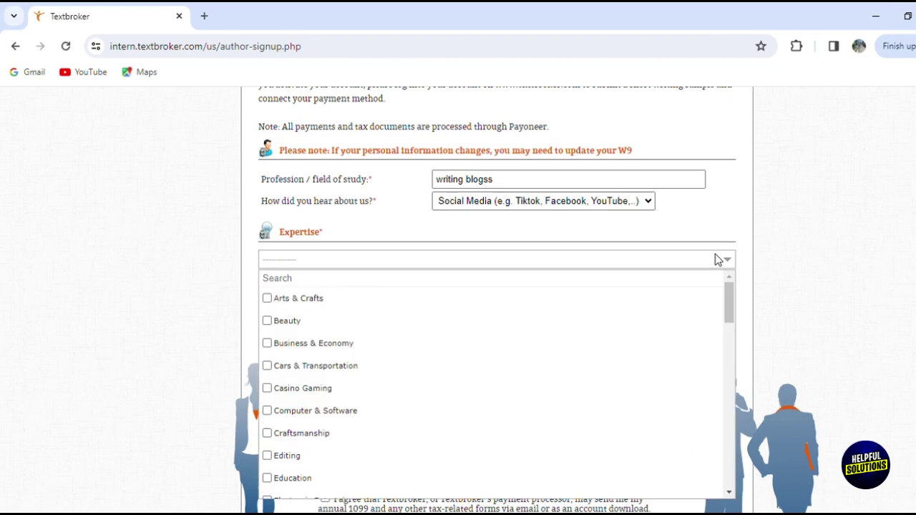
{"action": "left_click", "coordinate": [374, 306]}
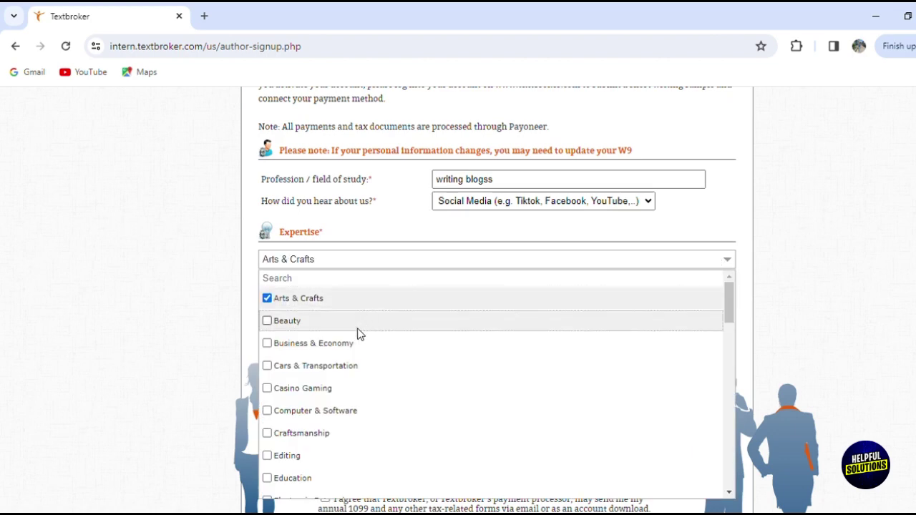
{"action": "left_click", "coordinate": [339, 343]}
{"action": "left_click", "coordinate": [342, 321]}
{"action": "left_click", "coordinate": [795, 260]}
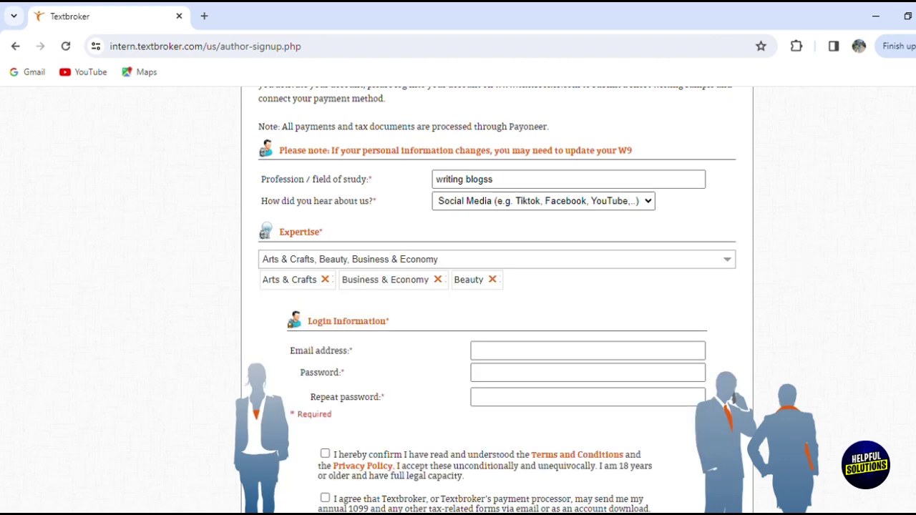
{"action": "scroll", "coordinate": [795, 260], "scroll_direction": "down", "scroll_amount": 1}
Enter the login e-mail address (with a comma typo) and the password twice
{"action": "left_click", "coordinate": [548, 249]}
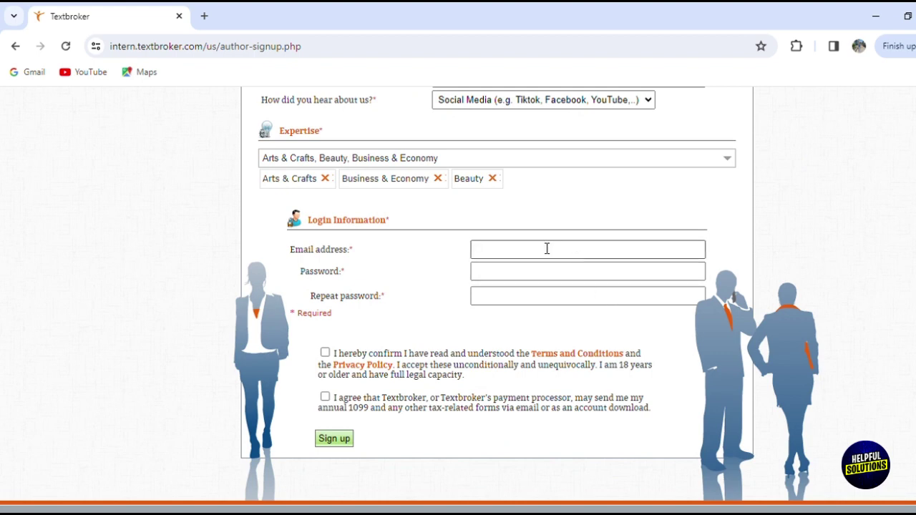
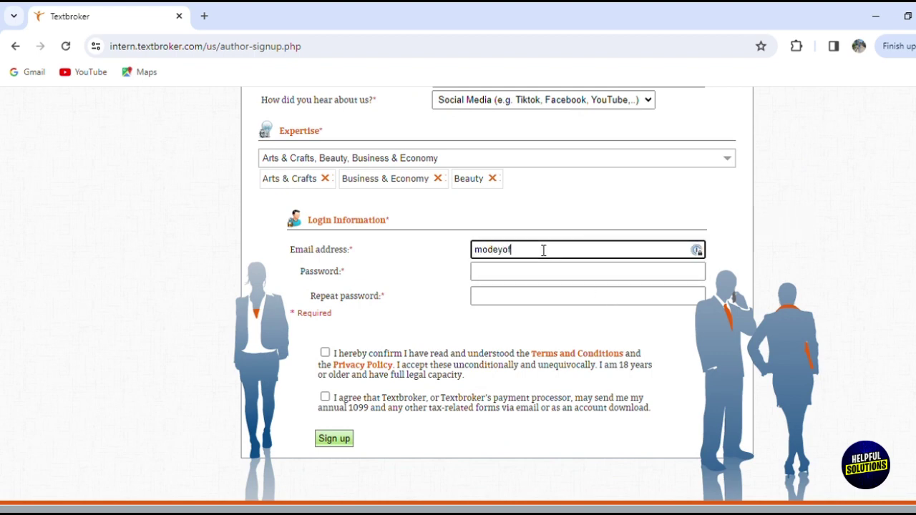
{"action": "key", "text": "Tab"}
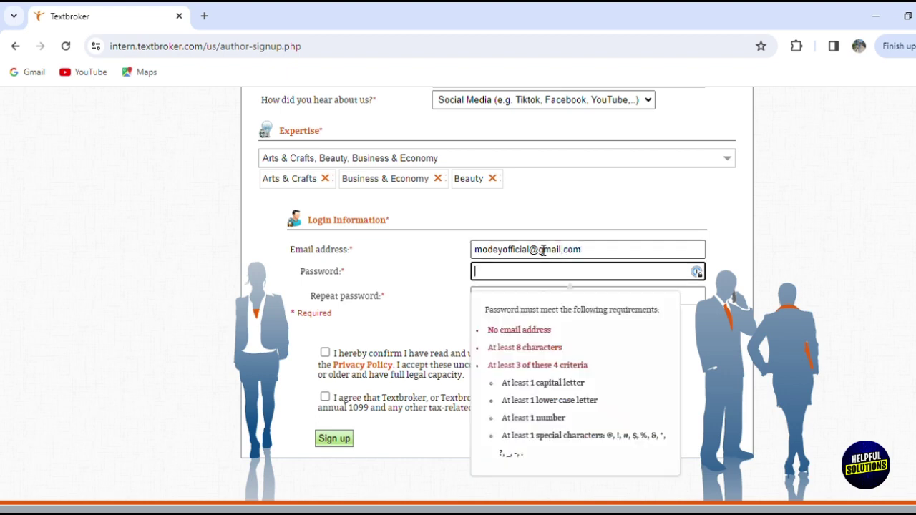
{"action": "type", "text": "•••••••••"}
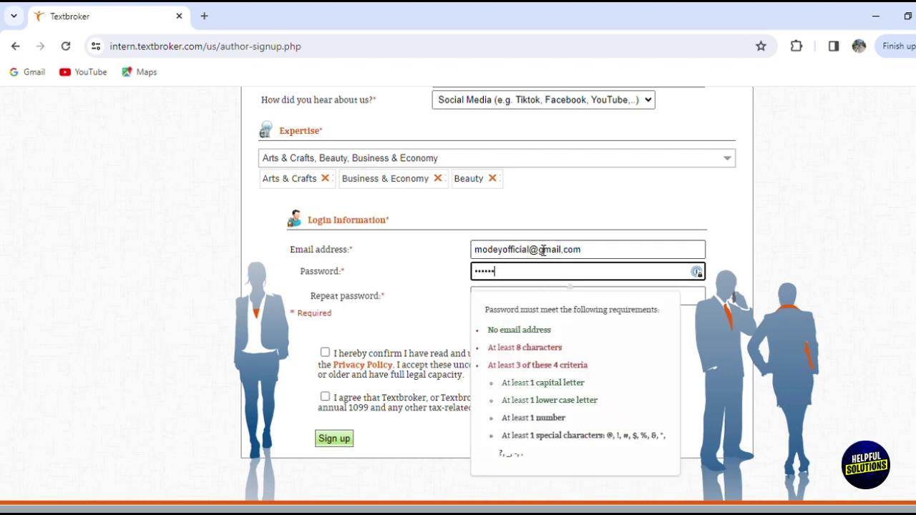
{"action": "type", "text": "••••••"}
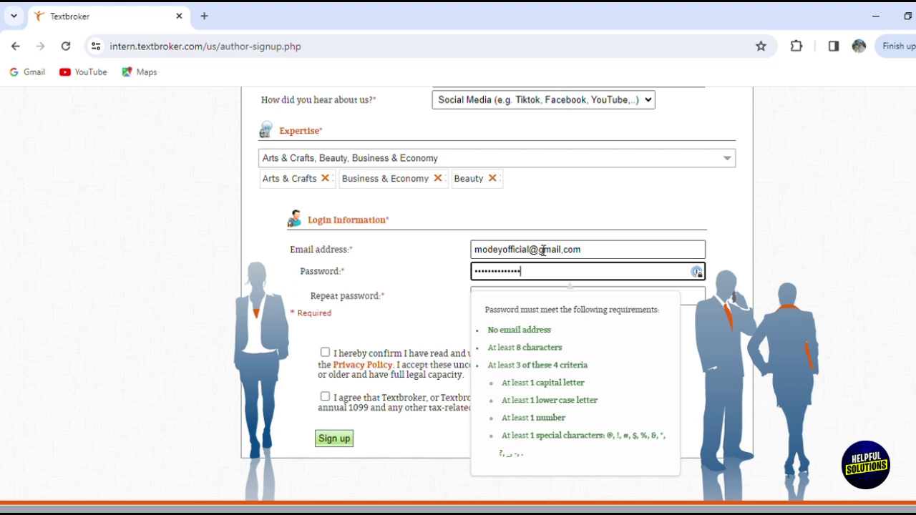
{"action": "key", "text": "Tab"}
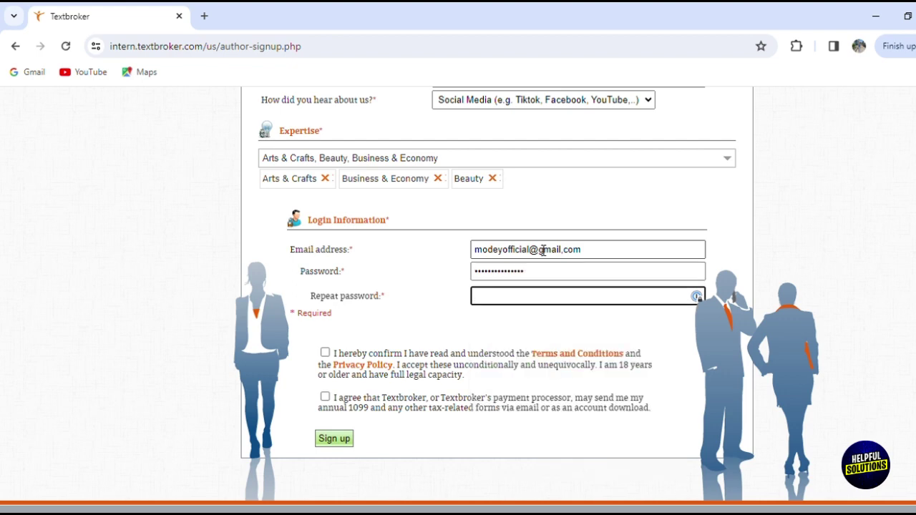
{"action": "type", "text": "•••••••••••••••"}
Accept the tax-forms and terms agreements, then submit the author registration
{"action": "left_click", "coordinate": [327, 410]}
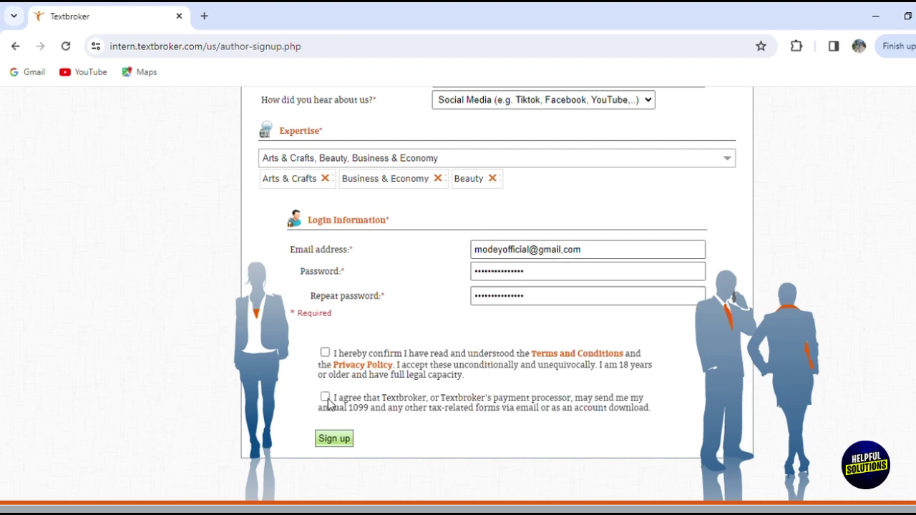
{"action": "left_click", "coordinate": [325, 396]}
{"action": "left_click", "coordinate": [325, 353]}
{"action": "left_click", "coordinate": [334, 439]}
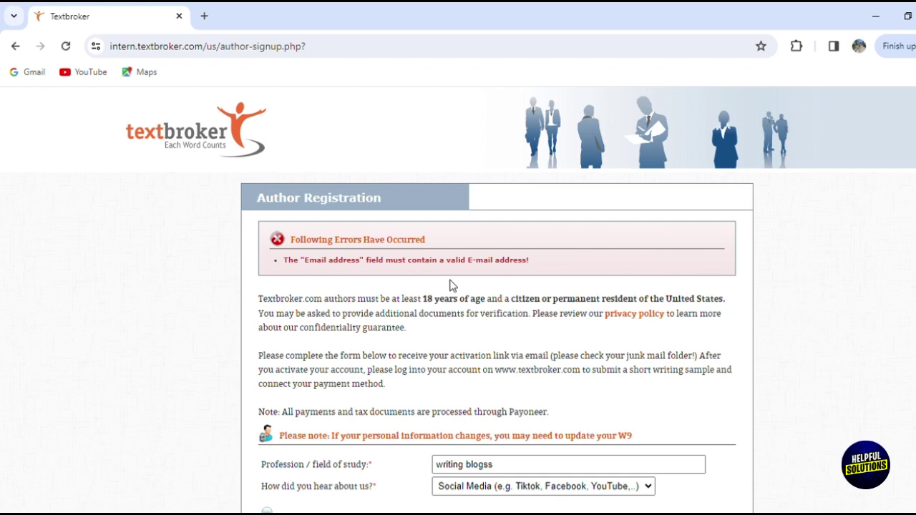
Re-enter a correctly formatted e-mail address and type the new password in both password fields
{"action": "scroll", "coordinate": [689, 334], "scroll_direction": "down", "scroll_amount": 4}
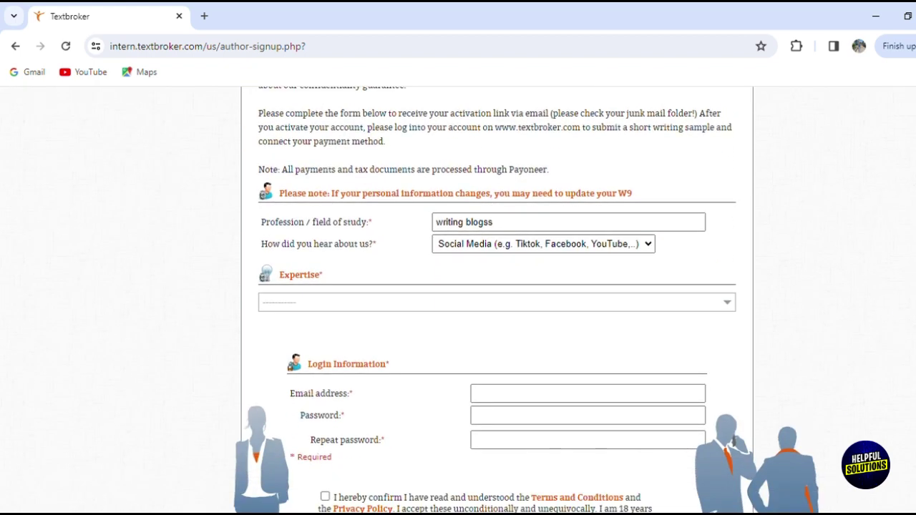
{"action": "left_click", "coordinate": [663, 341]}
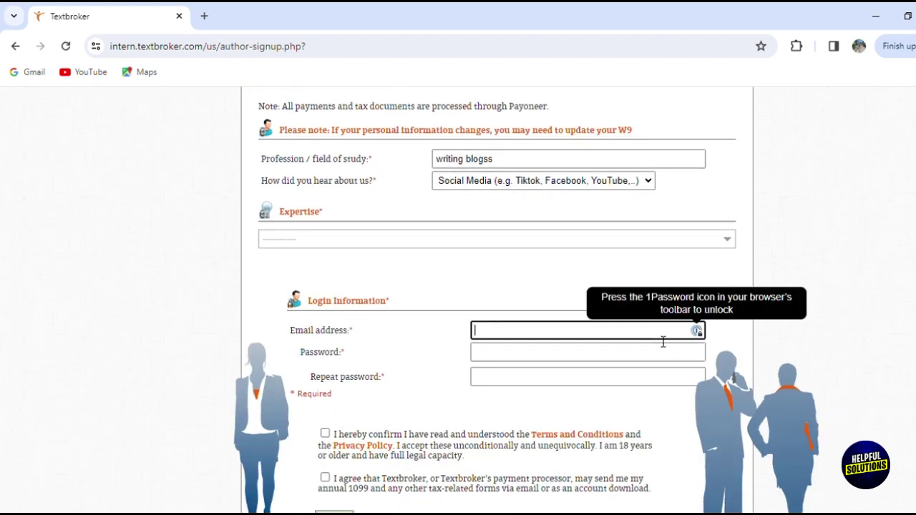
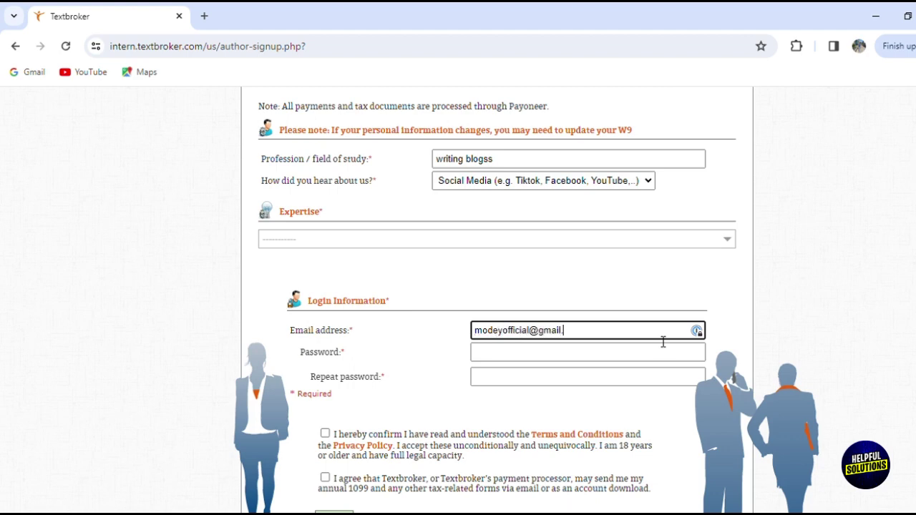
{"action": "key", "text": "Tab"}
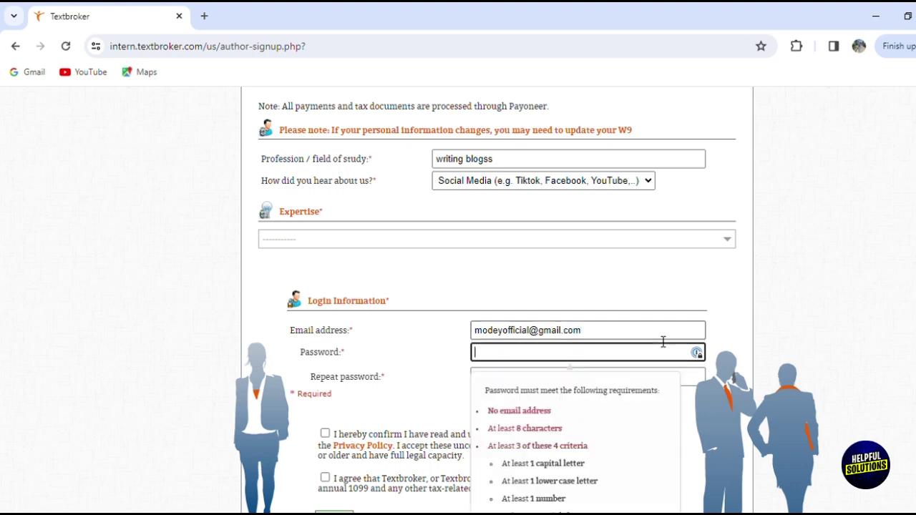
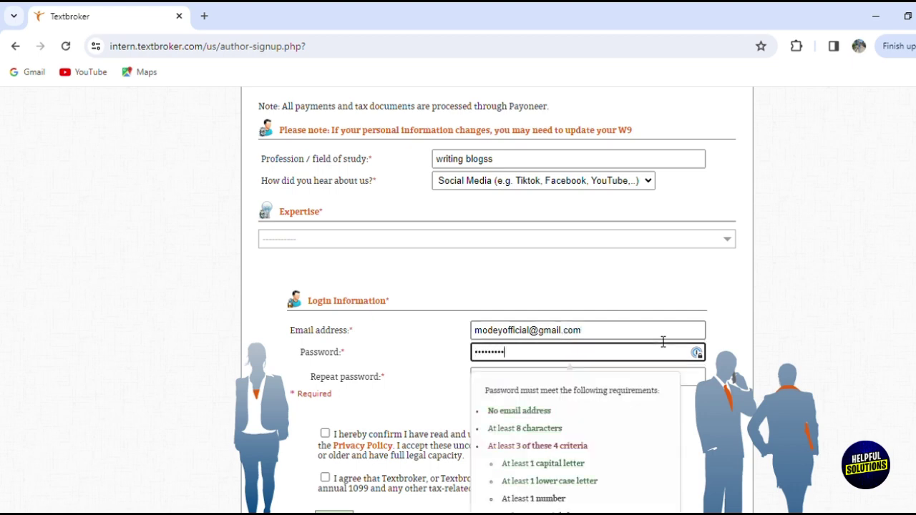
{"action": "key", "text": "Tab"}
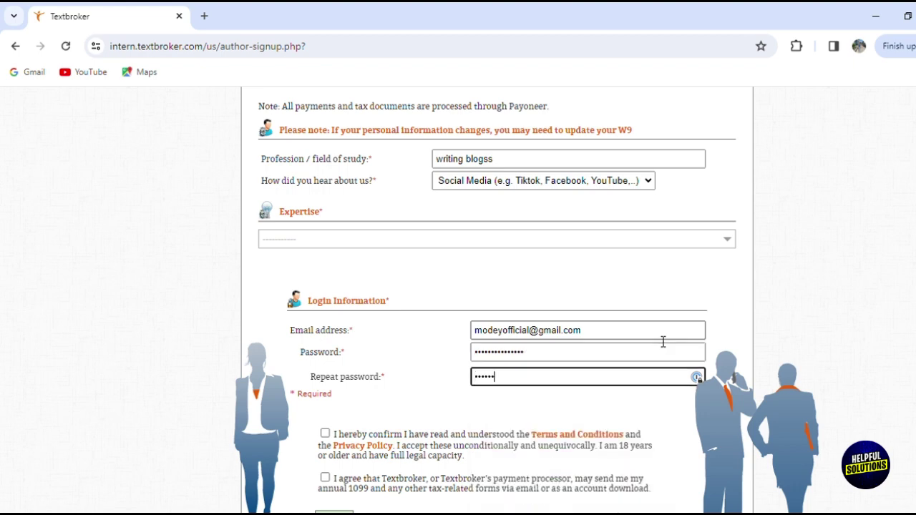
Accept the terms and 1099 tax-form consent, then submit the author sign-up
{"action": "scroll", "coordinate": [501, 351], "scroll_direction": "down", "scroll_amount": 3}
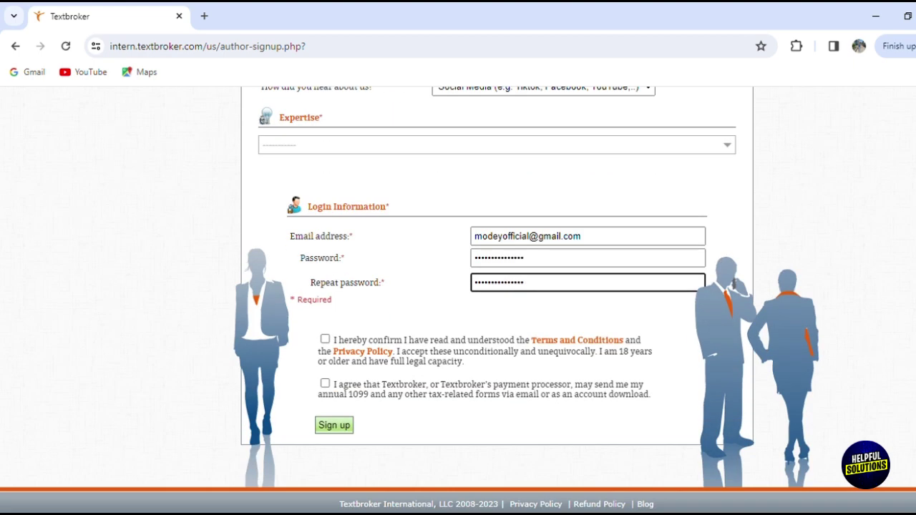
{"action": "left_click", "coordinate": [325, 339]}
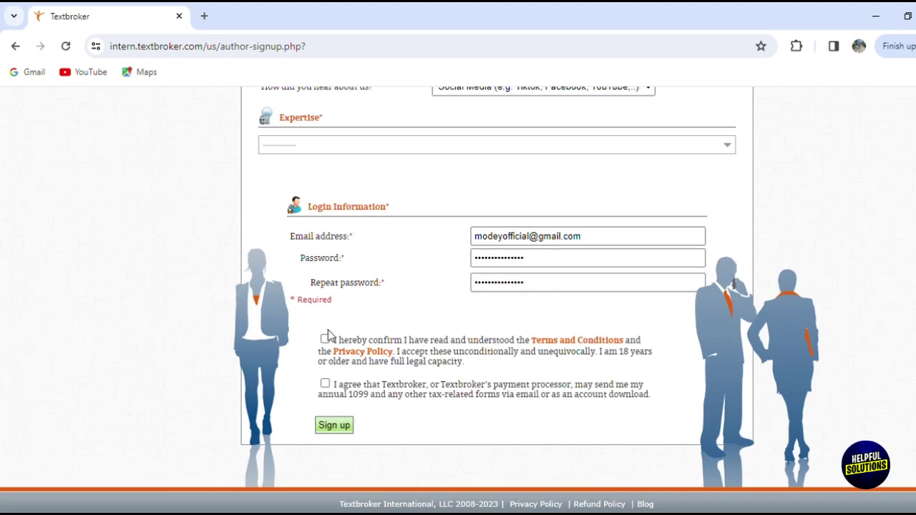
{"action": "left_click", "coordinate": [325, 384]}
{"action": "left_click", "coordinate": [334, 426]}
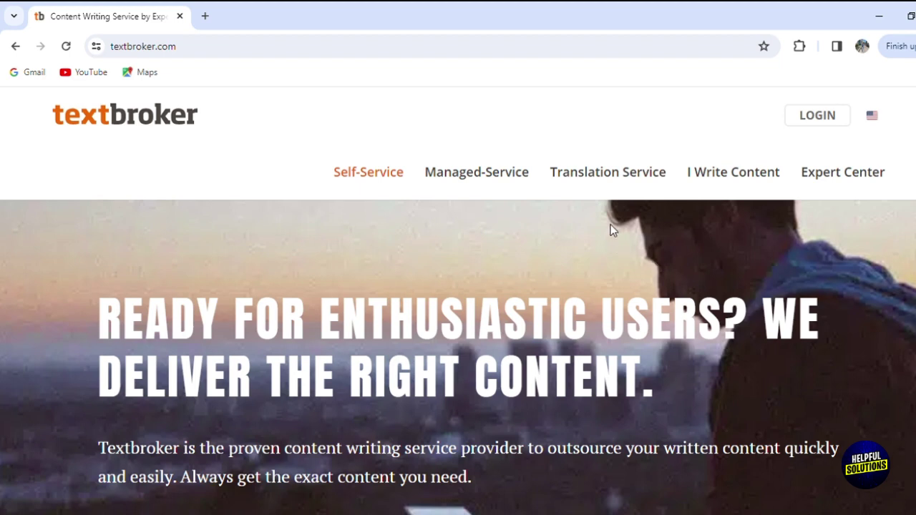
Go to Managed-Service > Prices and Conditions and scroll through its article type options
{"action": "mouse_move", "coordinate": [499, 179]}
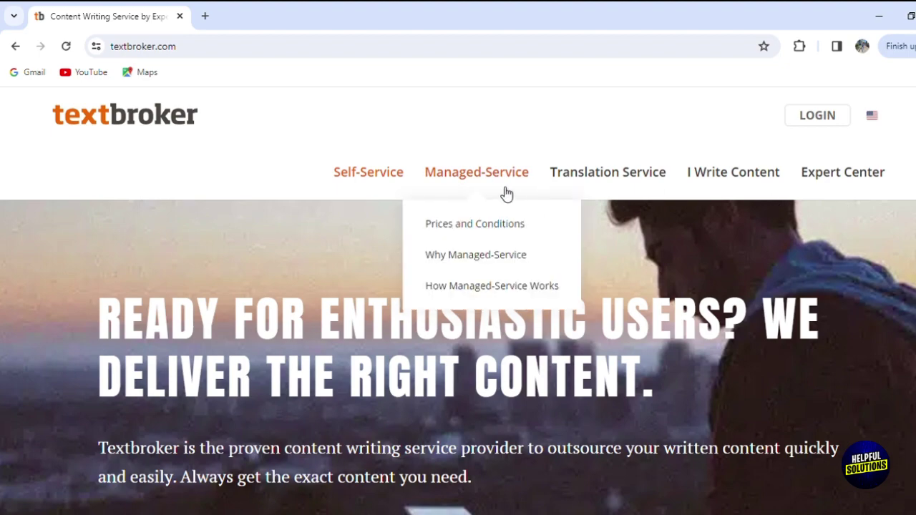
{"action": "scroll", "coordinate": [458, 322], "scroll_direction": "down", "scroll_amount": 15}
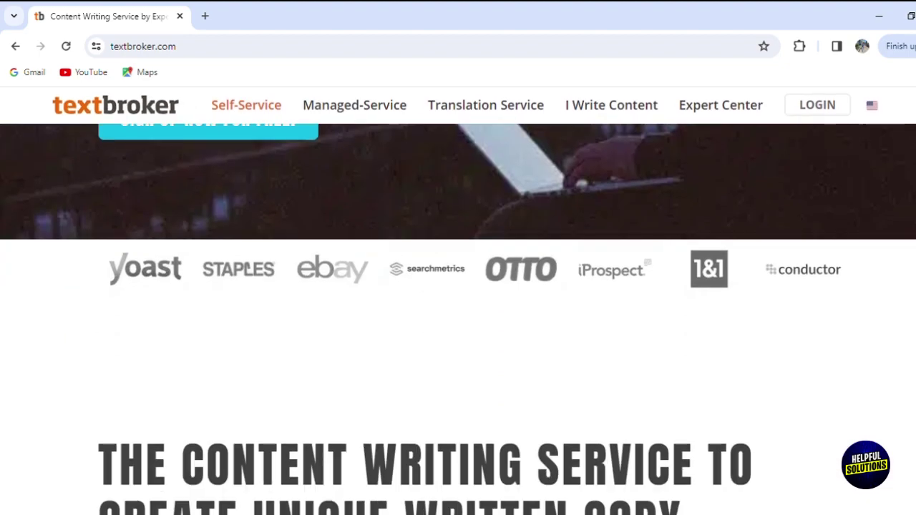
{"action": "scroll", "coordinate": [458, 322], "scroll_direction": "up", "scroll_amount": 15}
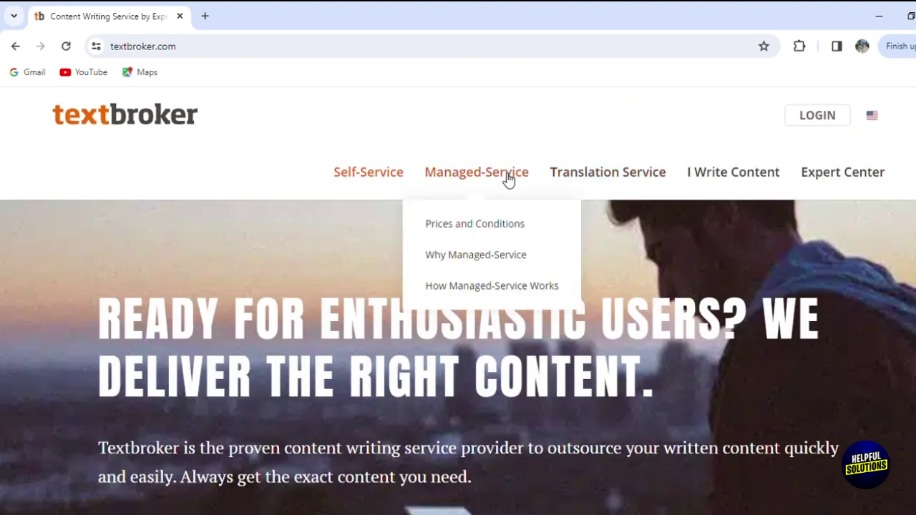
{"action": "left_click", "coordinate": [487, 223]}
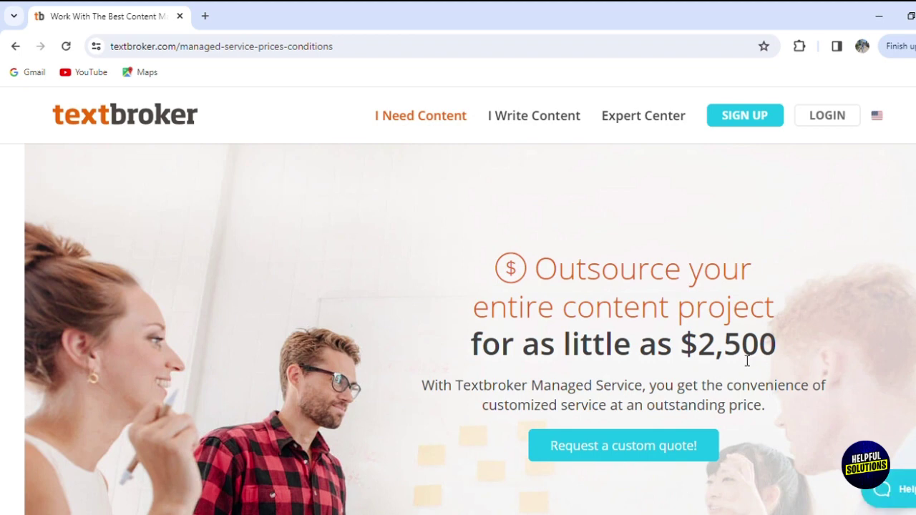
{"action": "scroll", "coordinate": [471, 318], "scroll_direction": "down", "scroll_amount": 10}
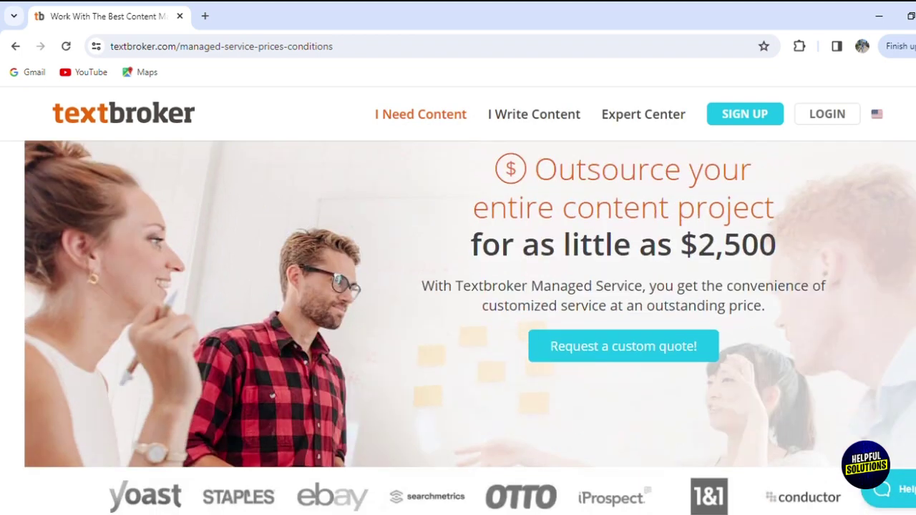
{"action": "scroll", "coordinate": [458, 318], "scroll_direction": "down", "scroll_amount": 4}
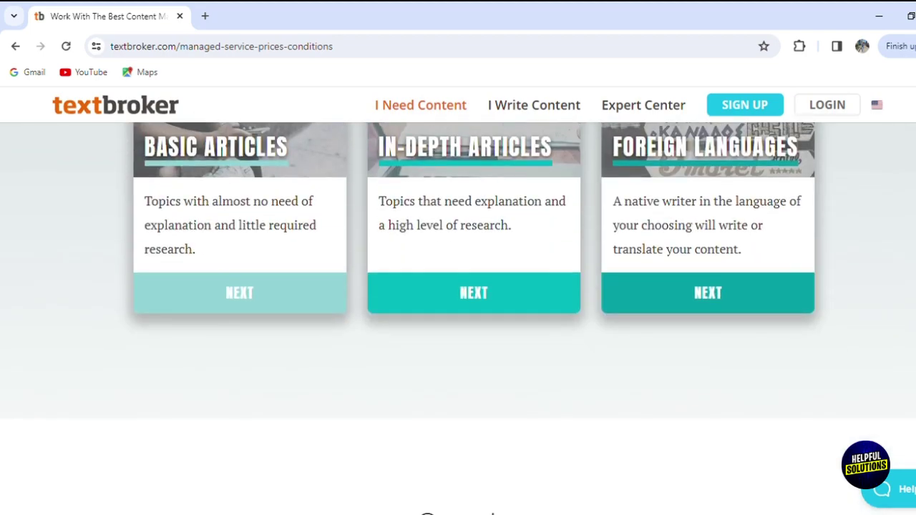
Open I Write Content > Payment and scroll to the OpenOrder calculator showing $16.00
{"action": "mouse_move", "coordinate": [518, 120]}
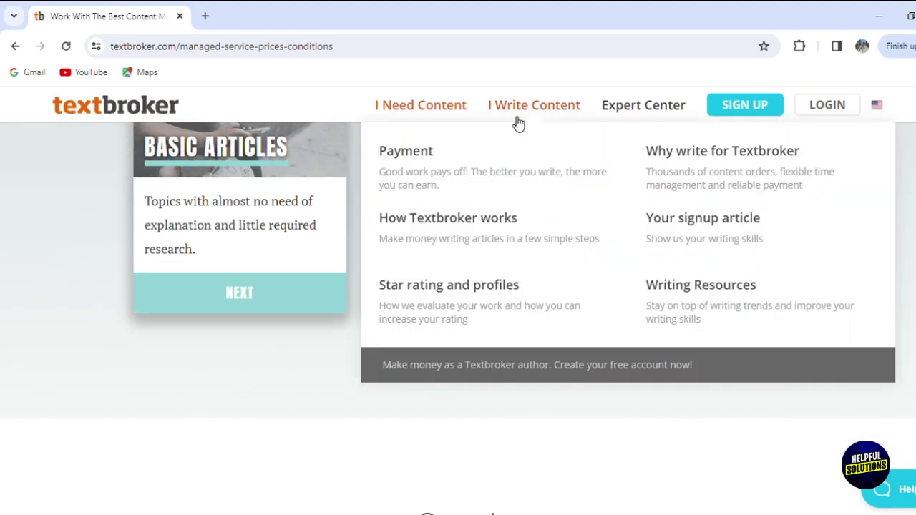
{"action": "left_click", "coordinate": [437, 174]}
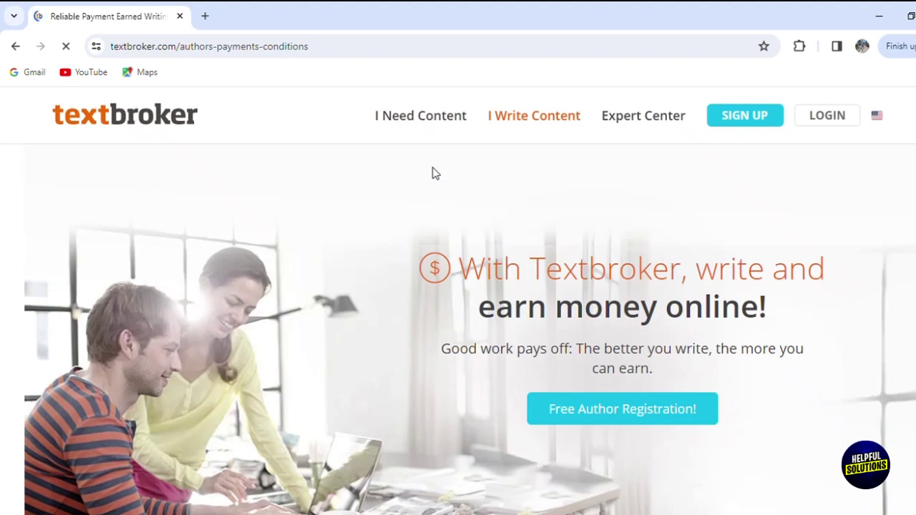
{"action": "scroll", "coordinate": [458, 304], "scroll_direction": "down", "scroll_amount": 15}
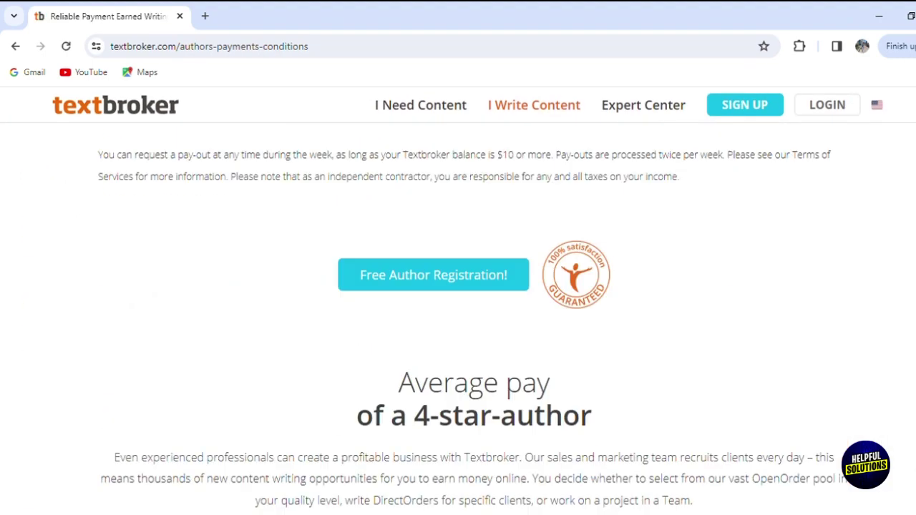
{"action": "scroll", "coordinate": [458, 304], "scroll_direction": "down", "scroll_amount": 1}
{"action": "scroll", "coordinate": [458, 305], "scroll_direction": "up", "scroll_amount": 1}
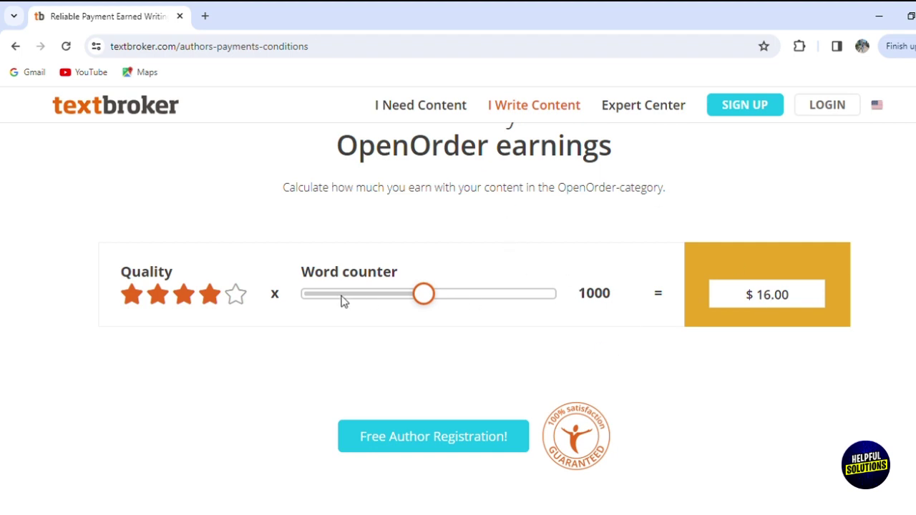
Slide the word counter to 100, then to the 12000 maximum
{"action": "left_click_drag", "start_coordinate": [423, 293], "coordinate": [290, 302]}
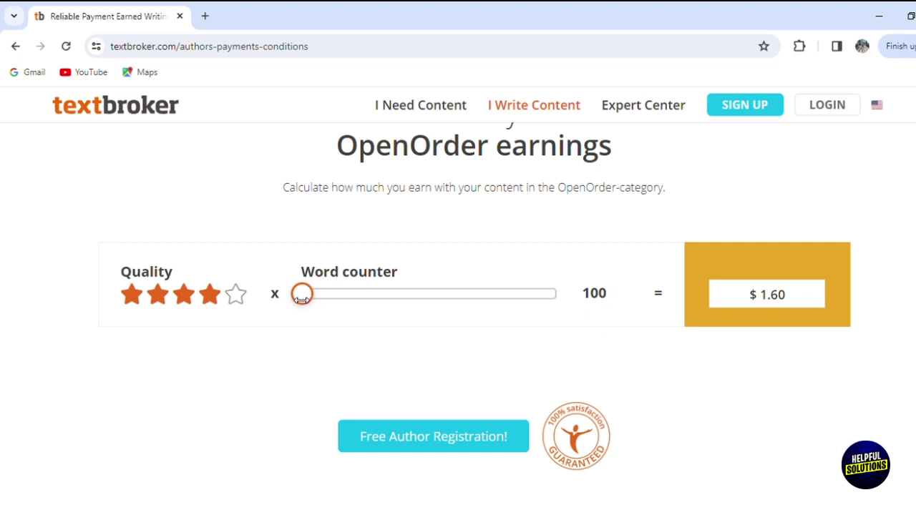
{"action": "left_click_drag", "start_coordinate": [300, 301], "coordinate": [564, 277]}
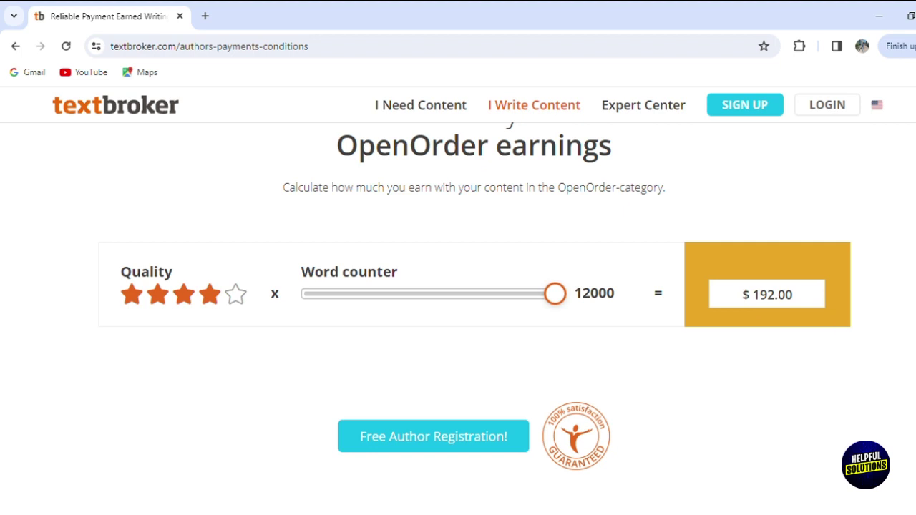
{"action": "scroll", "coordinate": [787, 352], "scroll_direction": "down", "scroll_amount": 5}
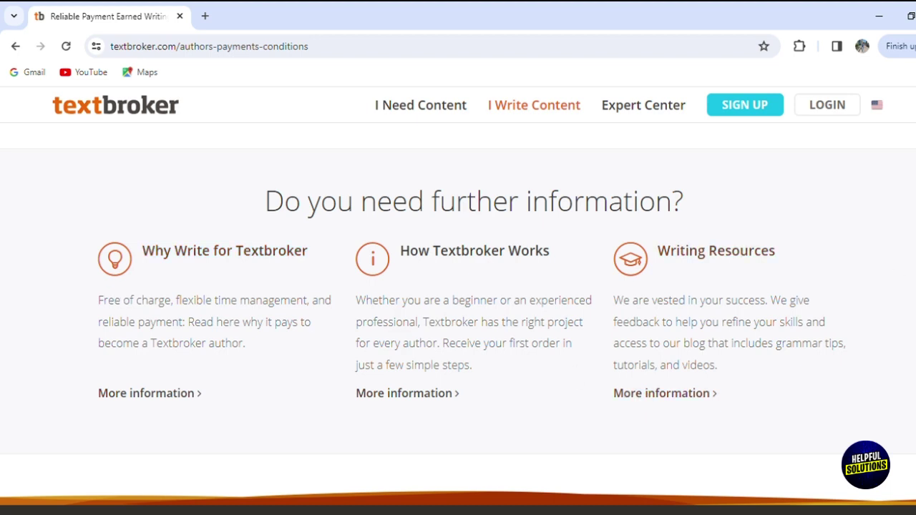
{"action": "scroll", "coordinate": [458, 300], "scroll_direction": "up", "scroll_amount": 5}
{"action": "scroll", "coordinate": [458, 301], "scroll_direction": "up", "scroll_amount": 3}
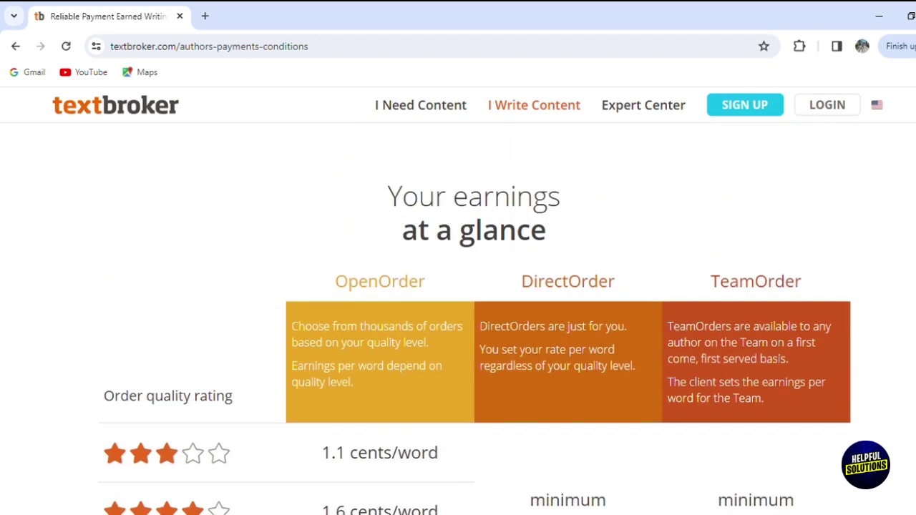
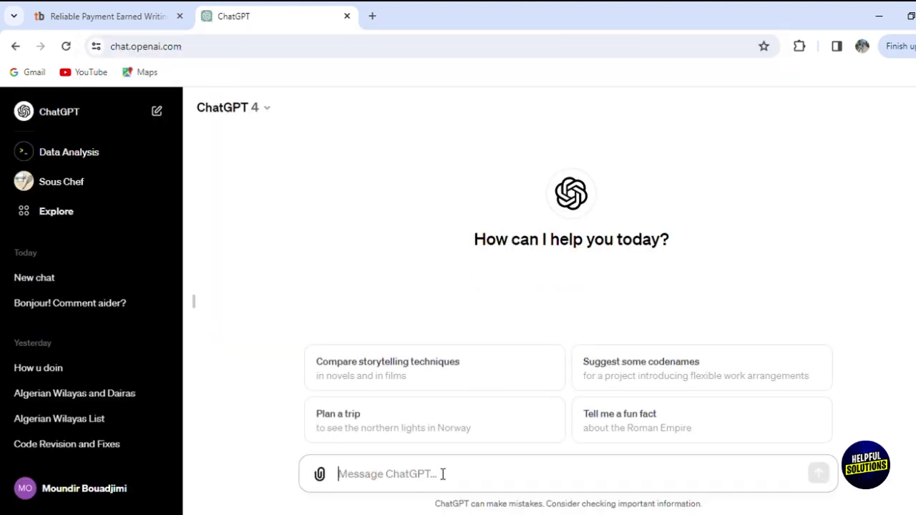
Tell ChatGPT you're a Textbroker freelancer writing a music article, and stop the tips reply at item 7
{"action": "type", "text": "im a freelancer o"}
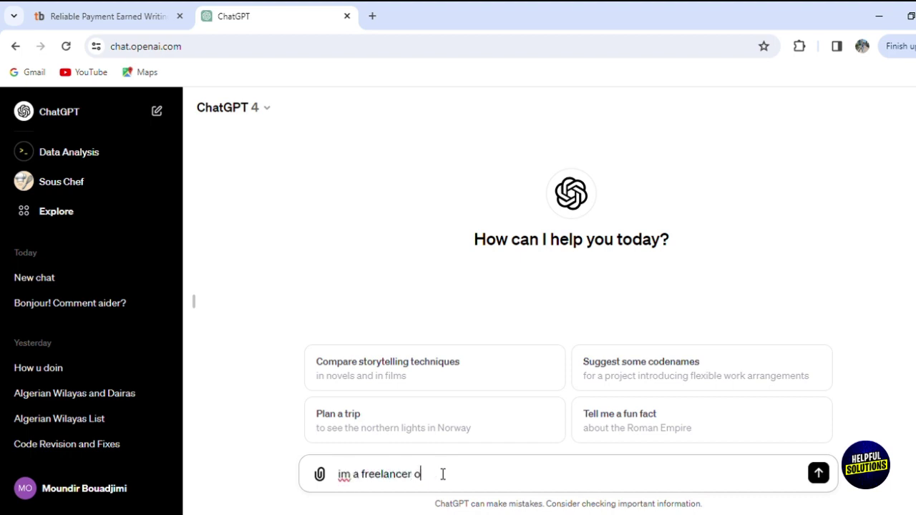
{"action": "type", "text": "n texbroker , and i want to write content for an aertical about "}
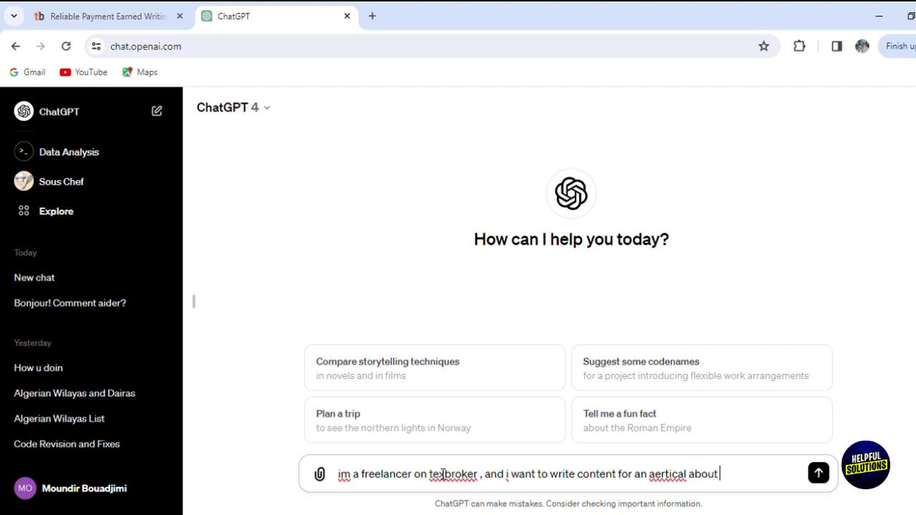
{"action": "type", "text": "music"}
{"action": "key", "text": "Return"}
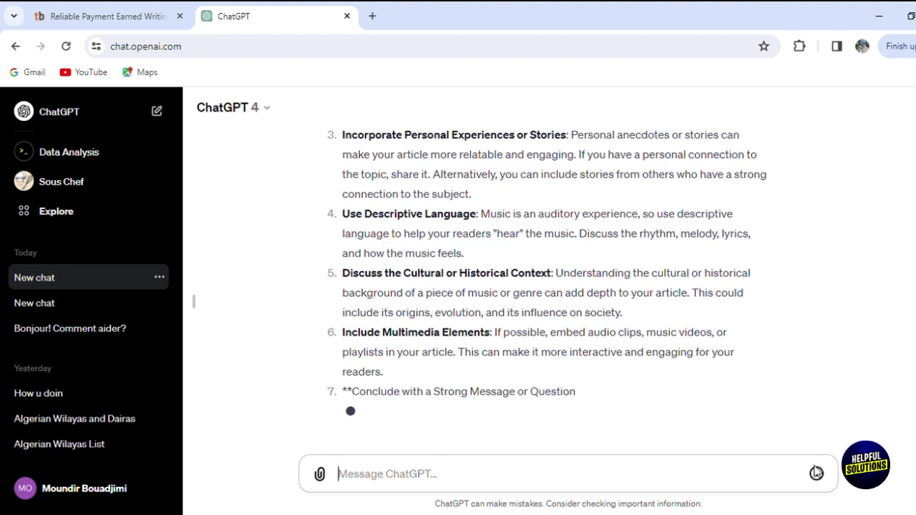
{"action": "left_click", "coordinate": [816, 474]}
Ask for a roughly 100-word blog article, getting 'The Timeless Magic of Classical Music'
{"action": "type", "text": "give"}
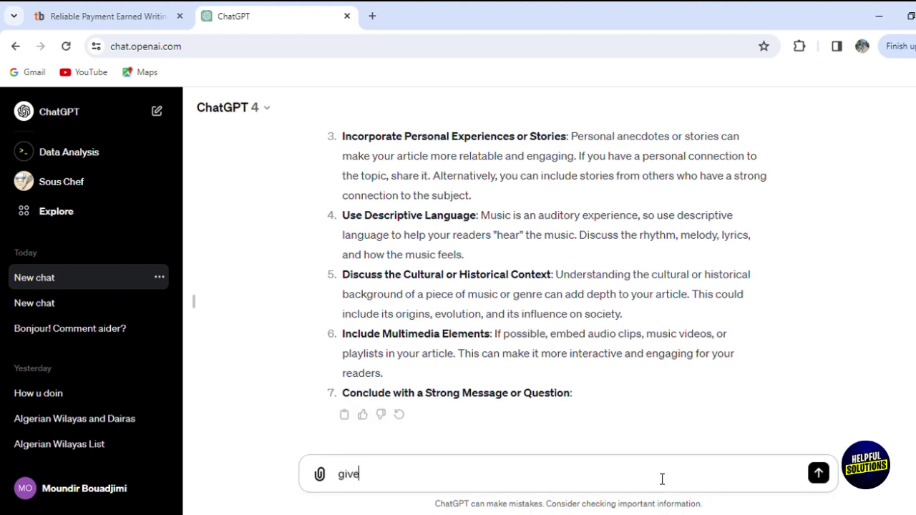
{"action": "type", "text": " me a blog"}
{"action": "key", "text": "BackSpace"}
{"action": "type", "text": "articale , wr"}
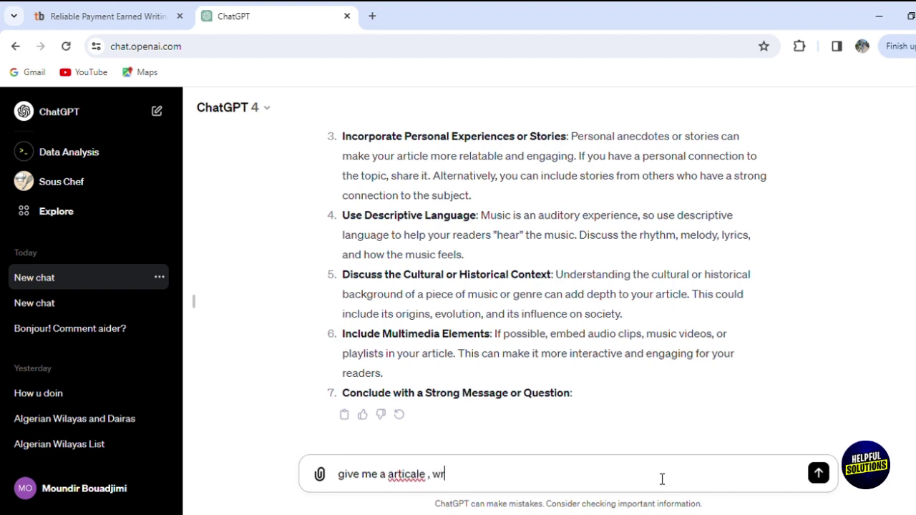
{"action": "type", "text": "ite for me f"}
{"action": "key", "text": "BackSpace"}
{"action": "type", "text": "abou 100 word"}
{"action": "key", "text": "Return"}
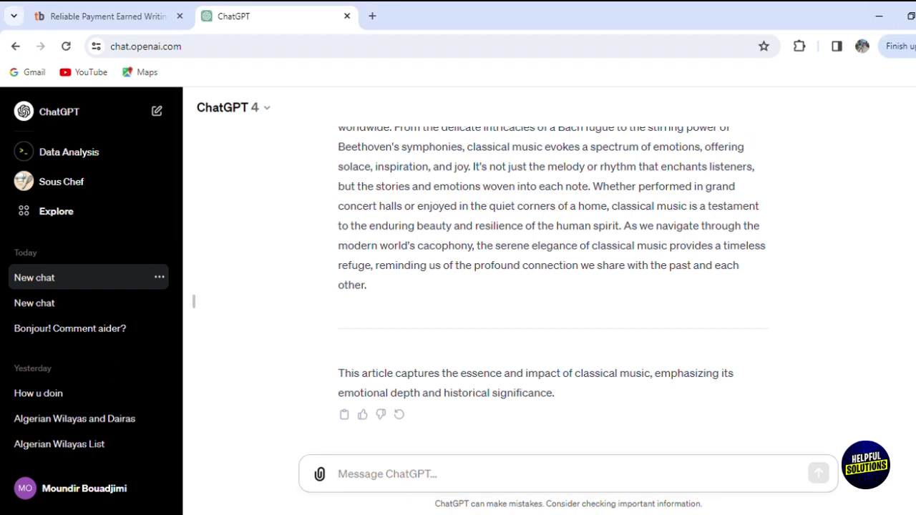
Read back through 'The Timeless Magic of Classical Music', then return to the Textbroker author payments page
{"action": "scroll", "coordinate": [554, 289], "scroll_direction": "up", "scroll_amount": 2}
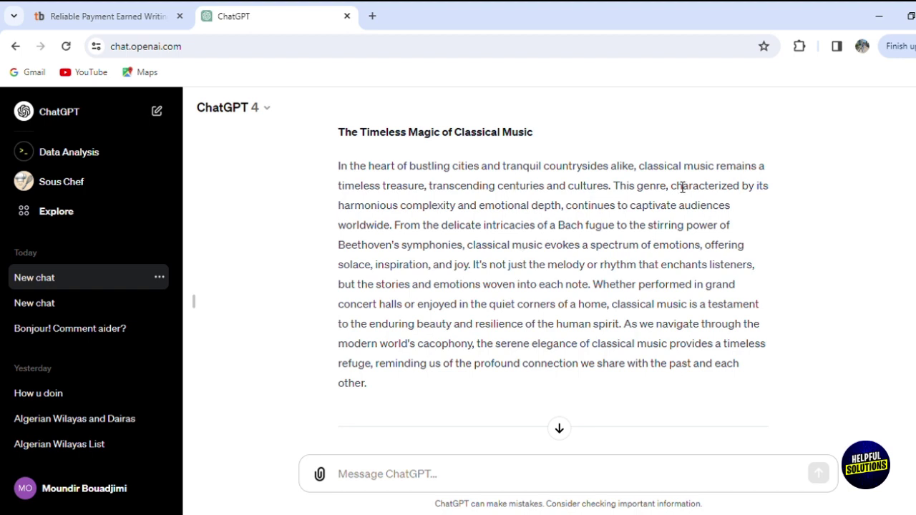
{"action": "left_click", "coordinate": [559, 428]}
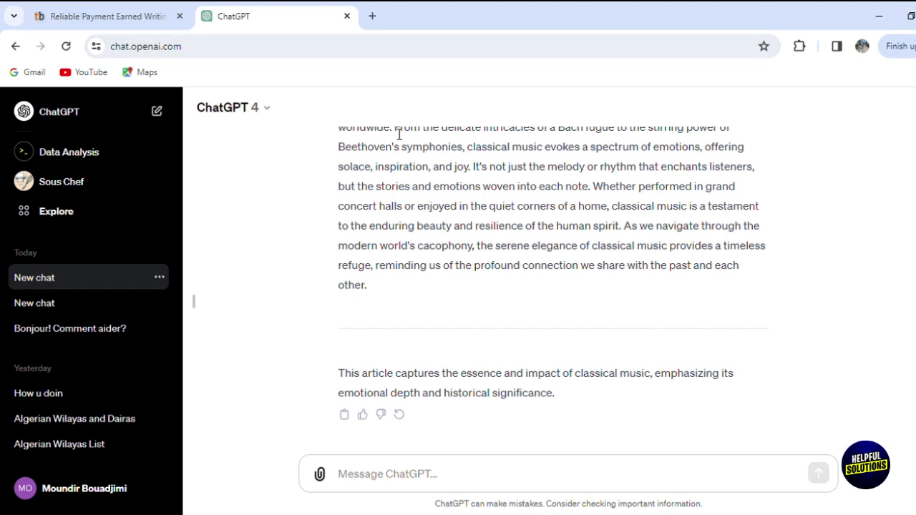
{"action": "left_click", "coordinate": [188, 16]}
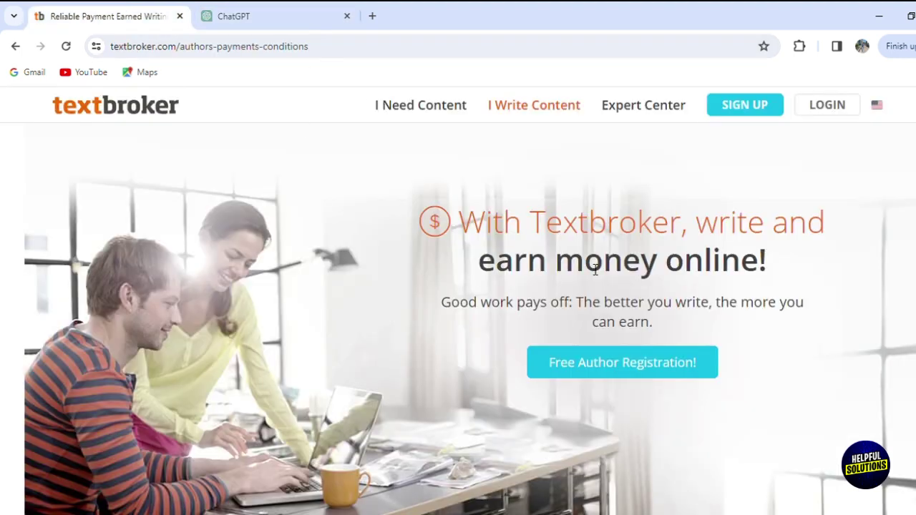